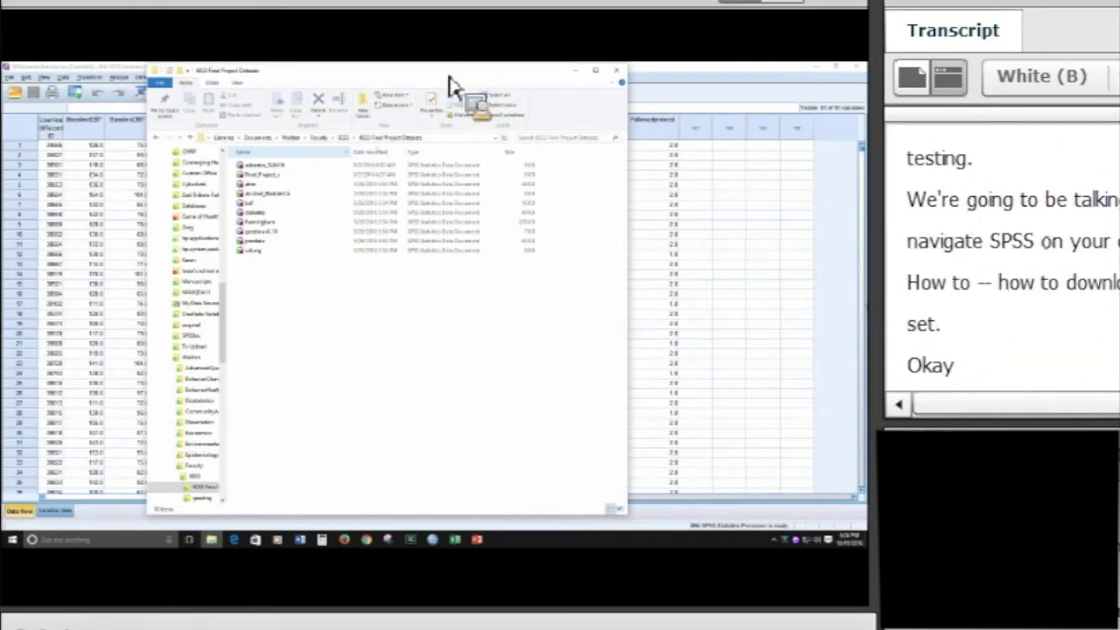
Move the SPSS datasets File Explorer window aside to reveal the blood-pressure dataset in the Data Editor
left_click_drag(452, 84, 411, 335)
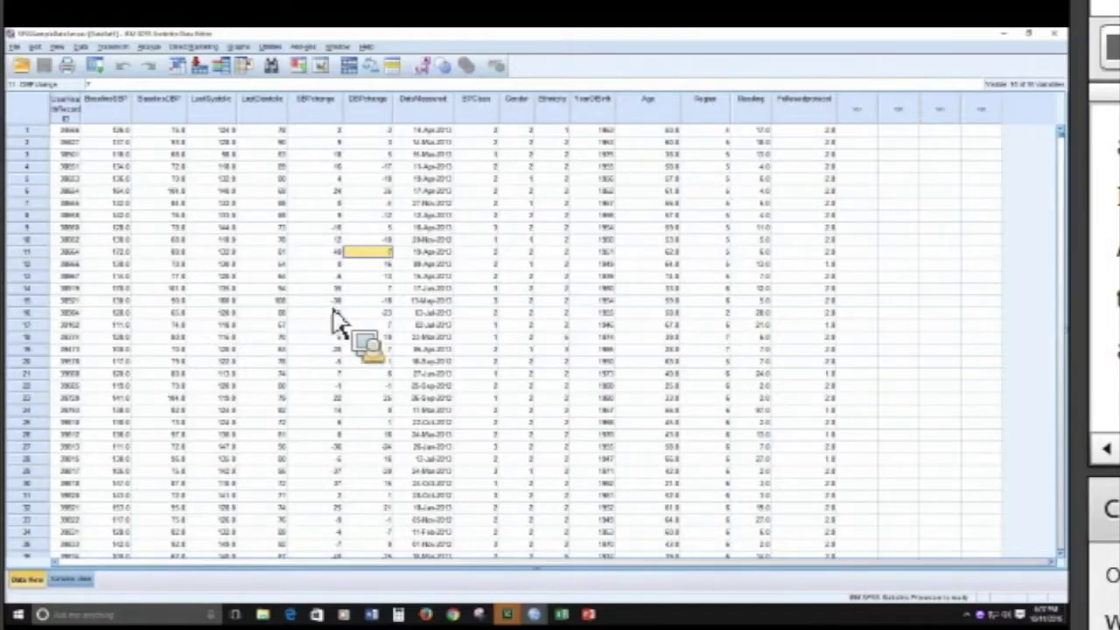
left_click_drag(333, 311, 26, 63)
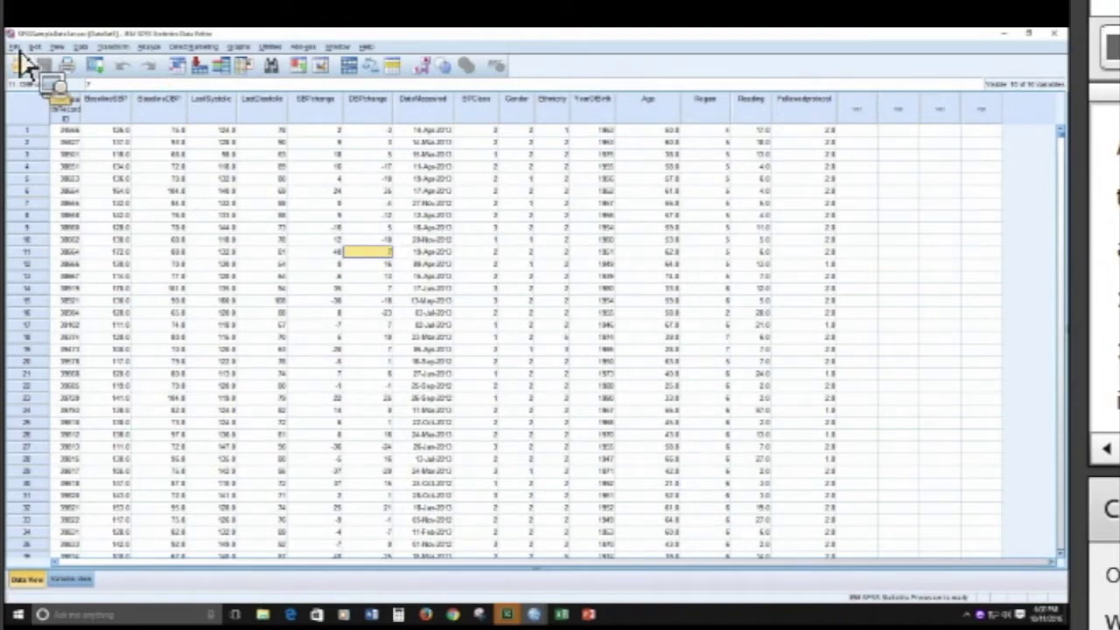
Create a new empty Untitled dataset and bring up the Open Data dialog
left_click_drag(25, 63, 38, 161)
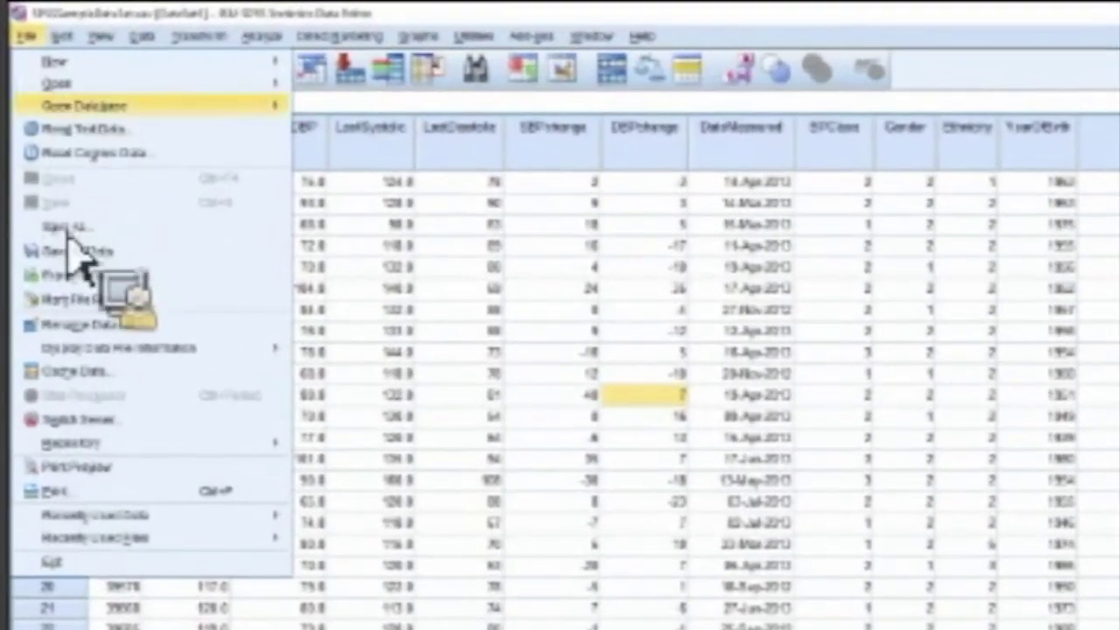
left_click_drag(67, 229, 346, 72)
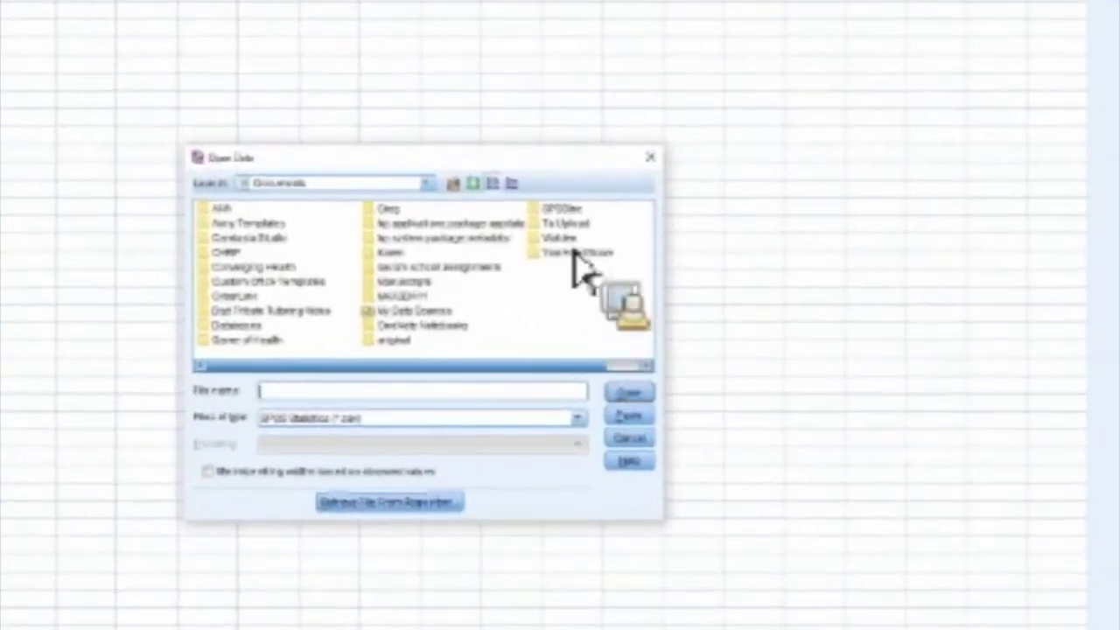
Go to Statistics > InstructionalSupport, list only Excel files, and open Sample dataset.xlsx for import
double_click(577, 260)
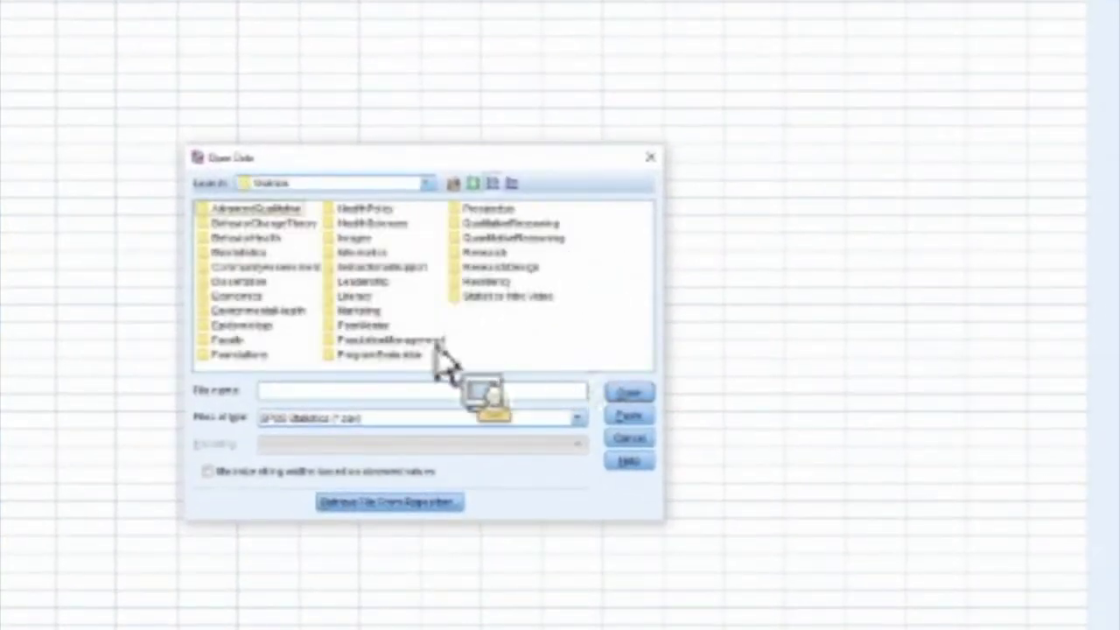
double_click(386, 267)
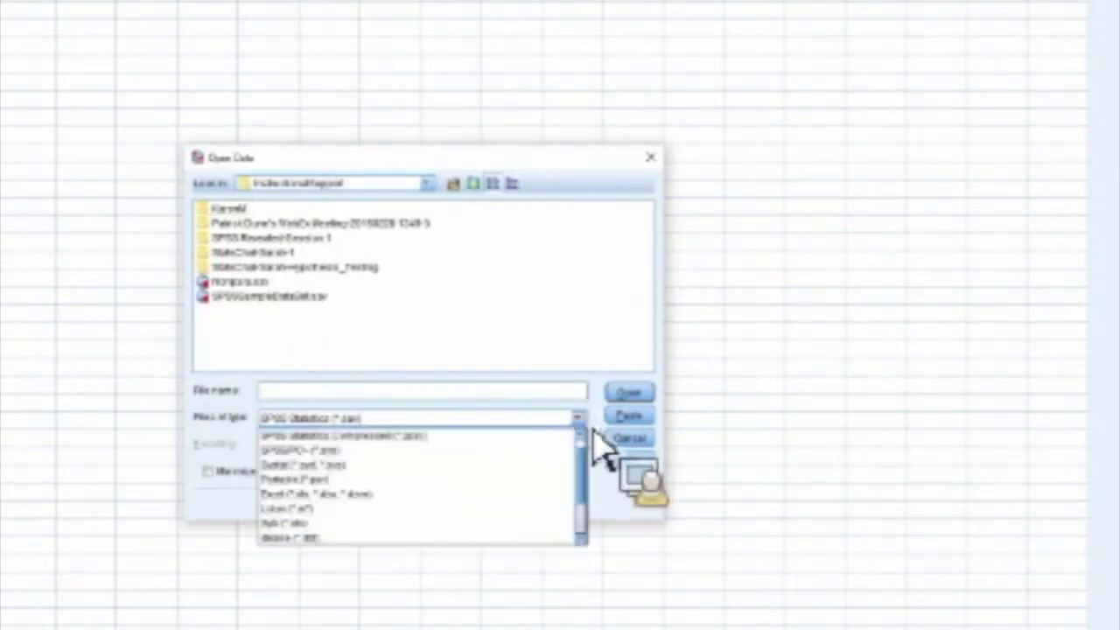
left_click(464, 494)
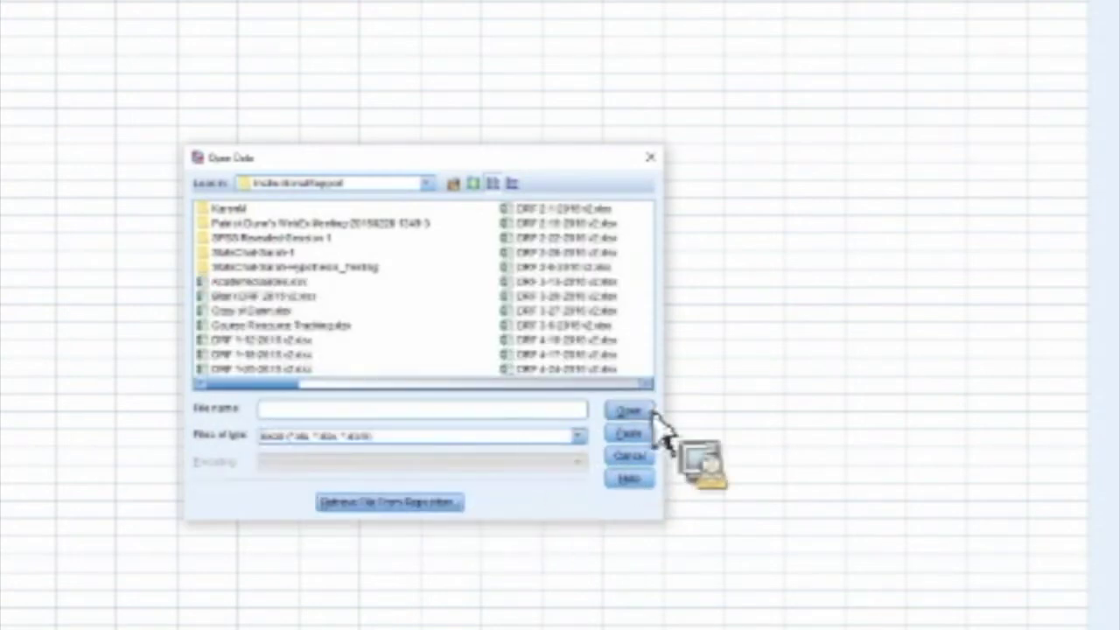
left_click(646, 383)
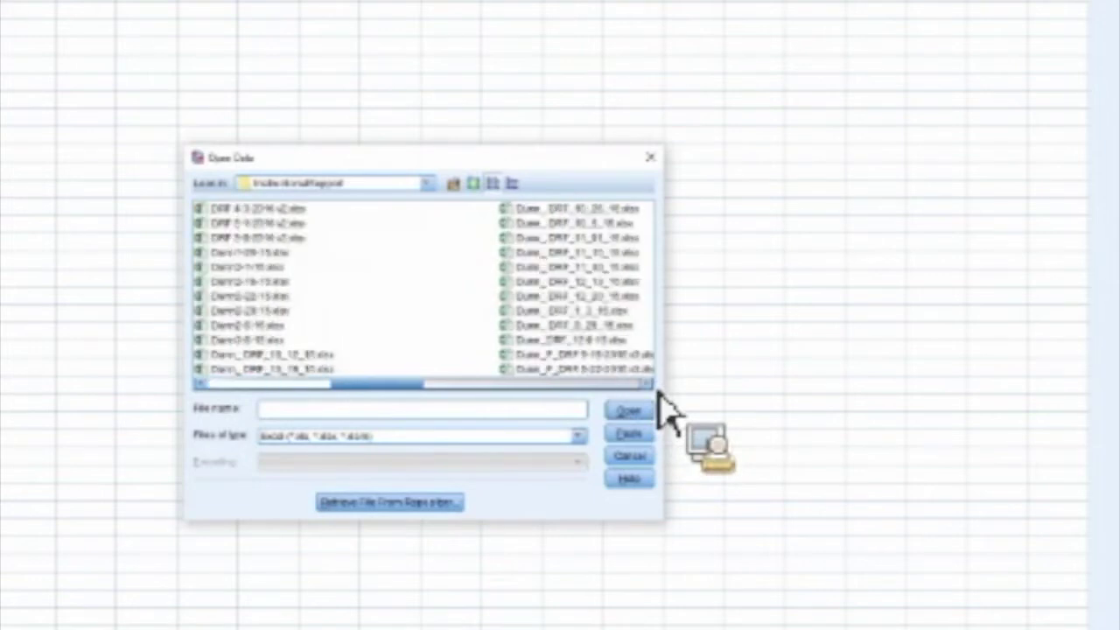
left_click(646, 384)
left_click(647, 385)
left_click(648, 384)
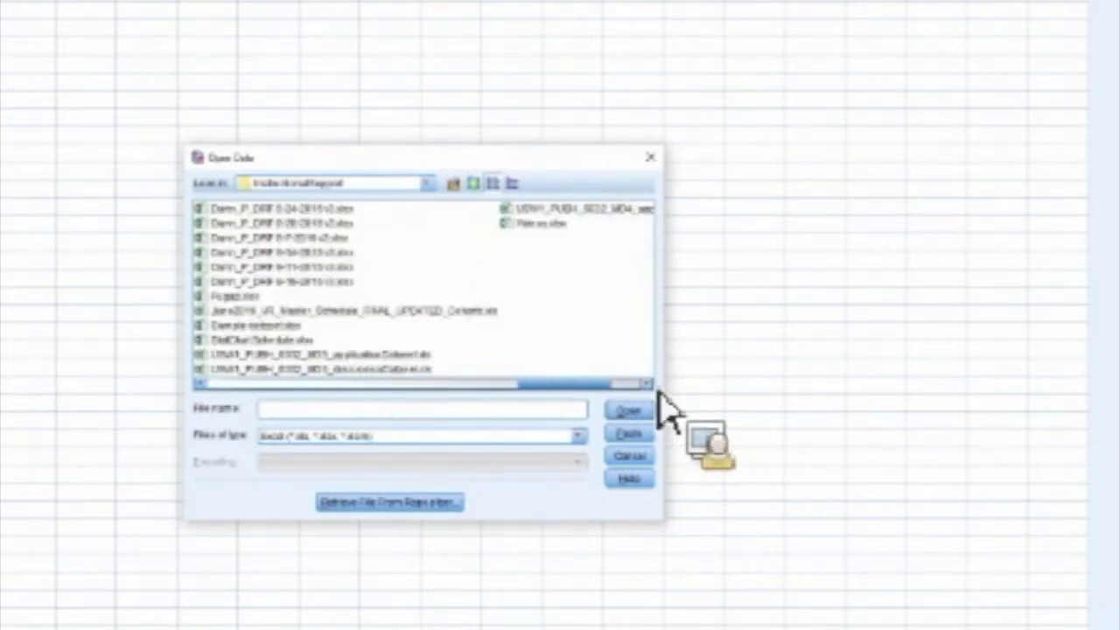
double_click(253, 326)
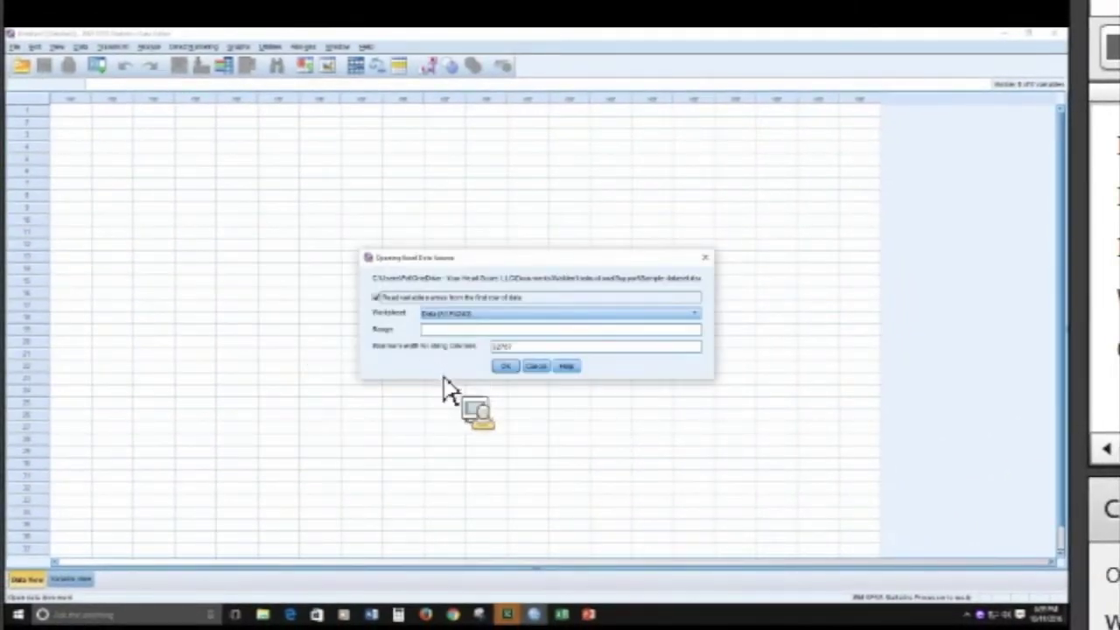
left_click(561, 614)
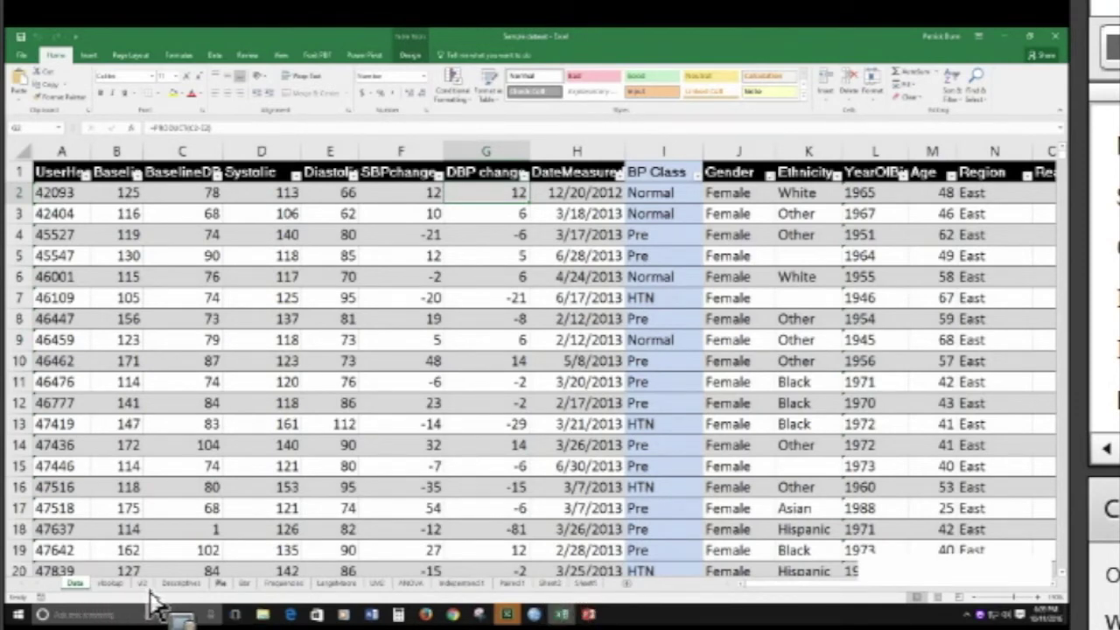
Look through the Pie, Bar and Frequencies sheets, then return to the Data sheet
left_click(221, 585)
left_click(245, 585)
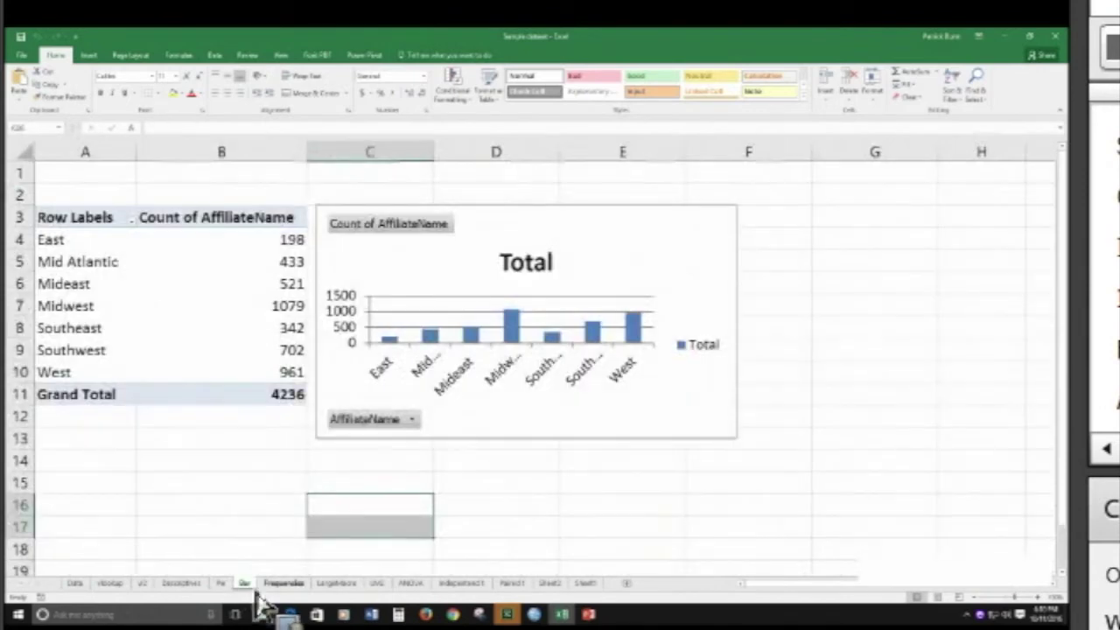
left_click(283, 583)
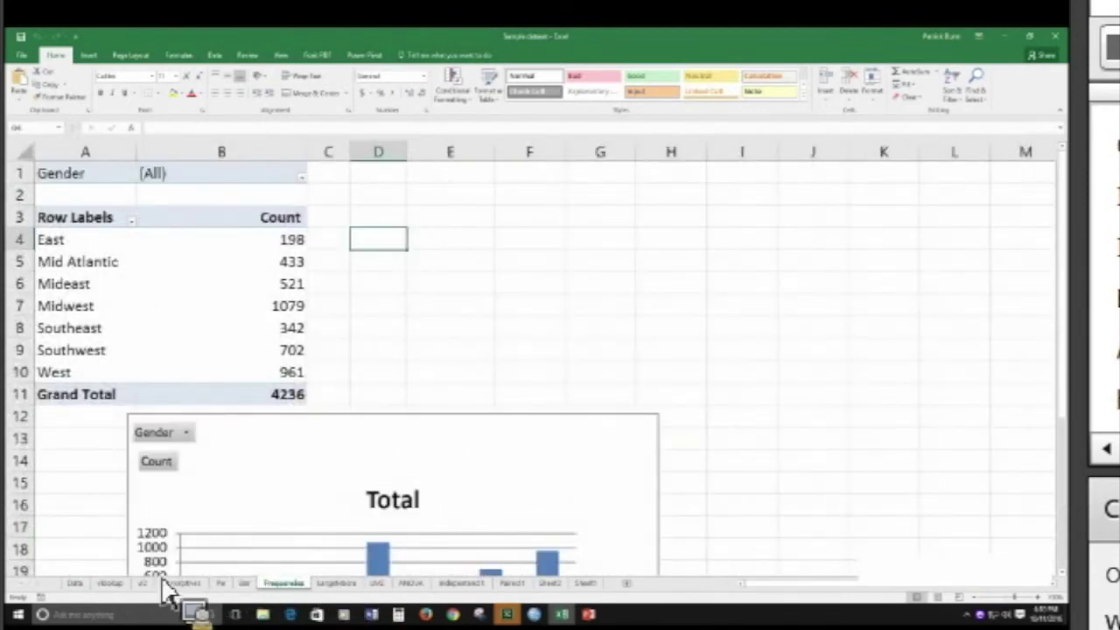
left_click(76, 584)
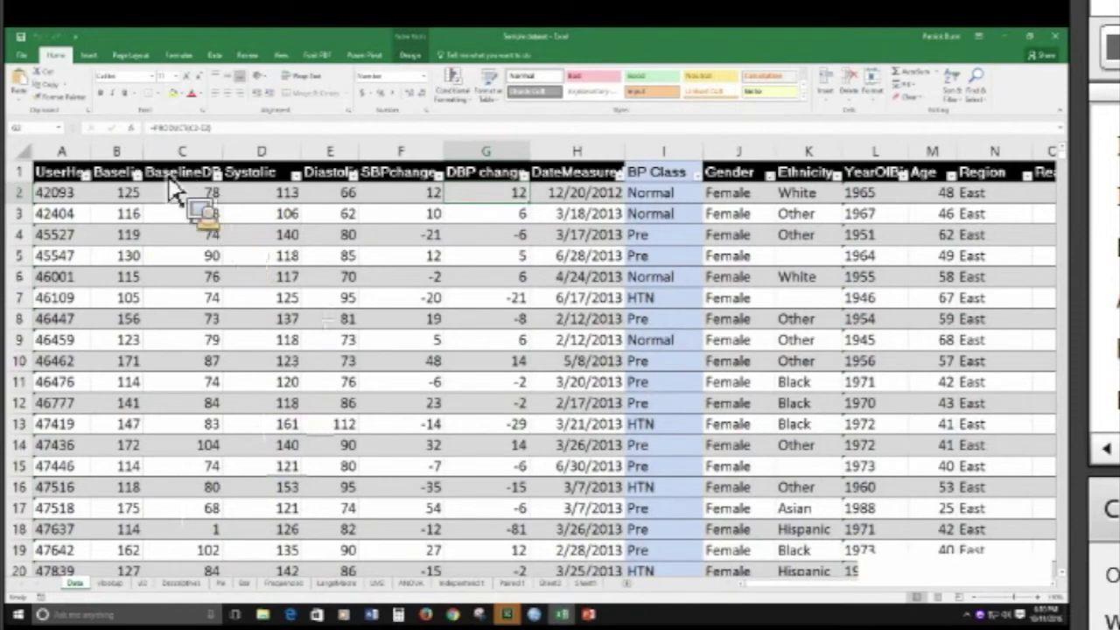
Check the number format of BaselineSBP column B without changing it
left_click(116, 150)
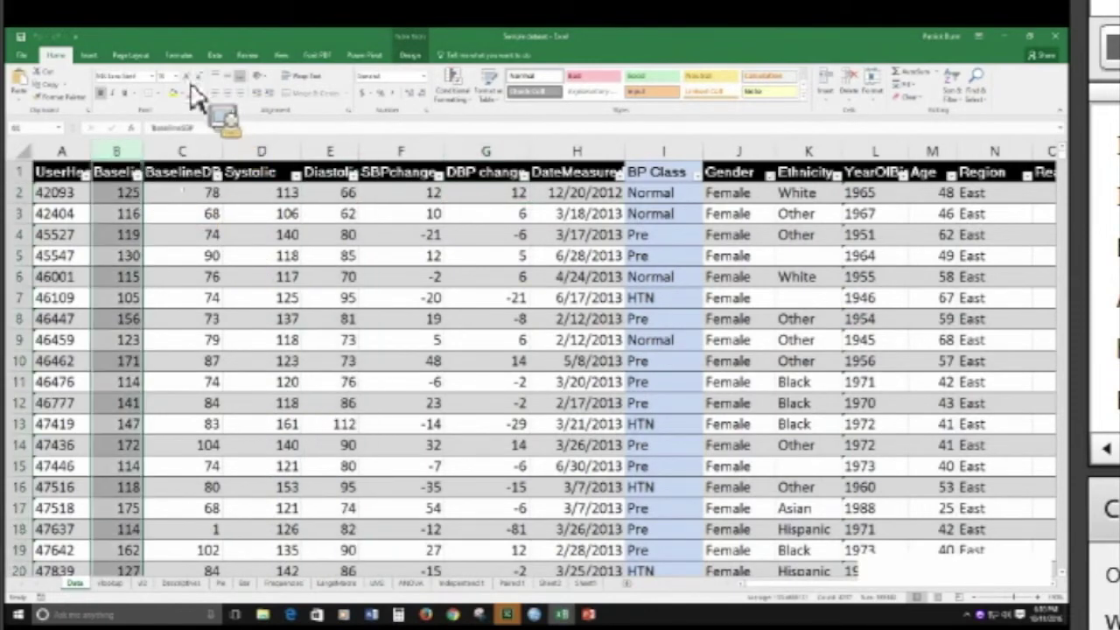
left_click(426, 77)
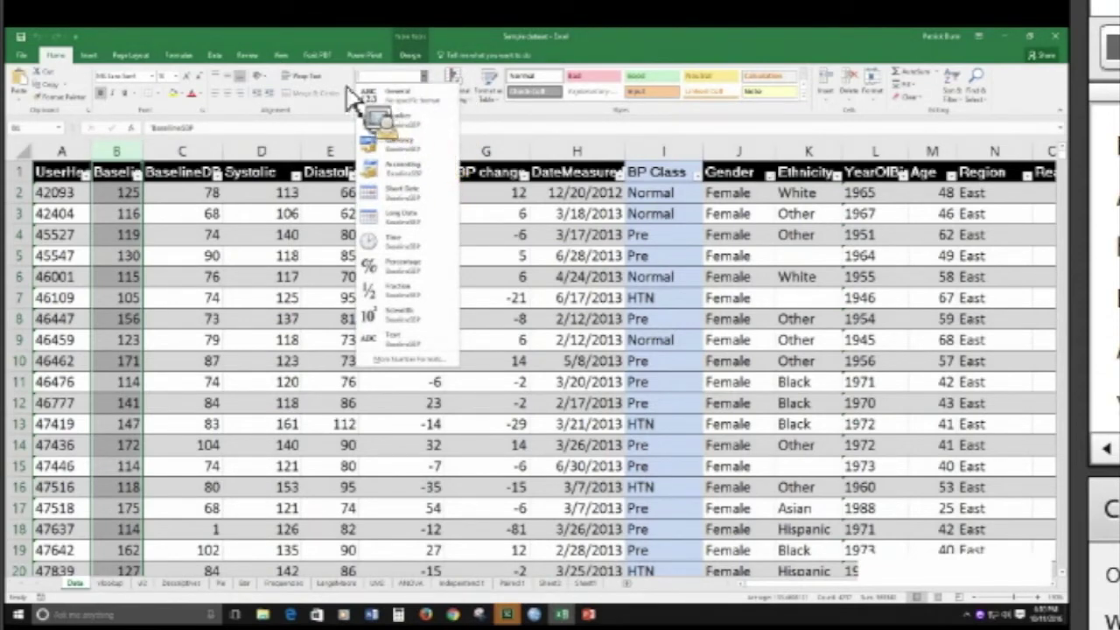
left_click(163, 252)
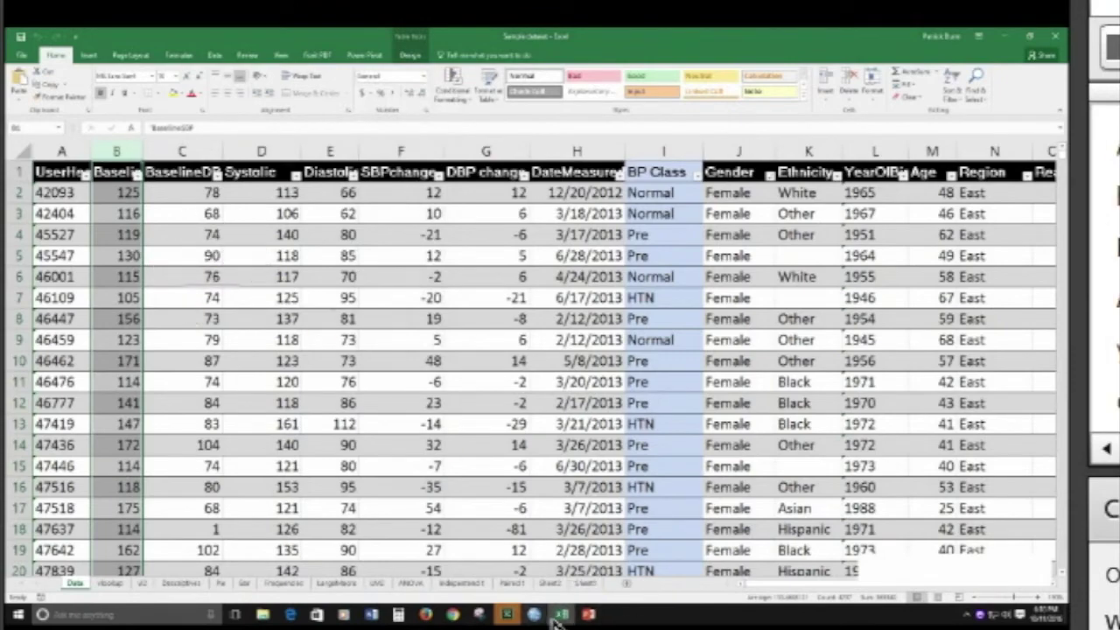
Import the Data worksheet with variable names read from the first row
mouse_move(538, 617)
left_click(602, 565)
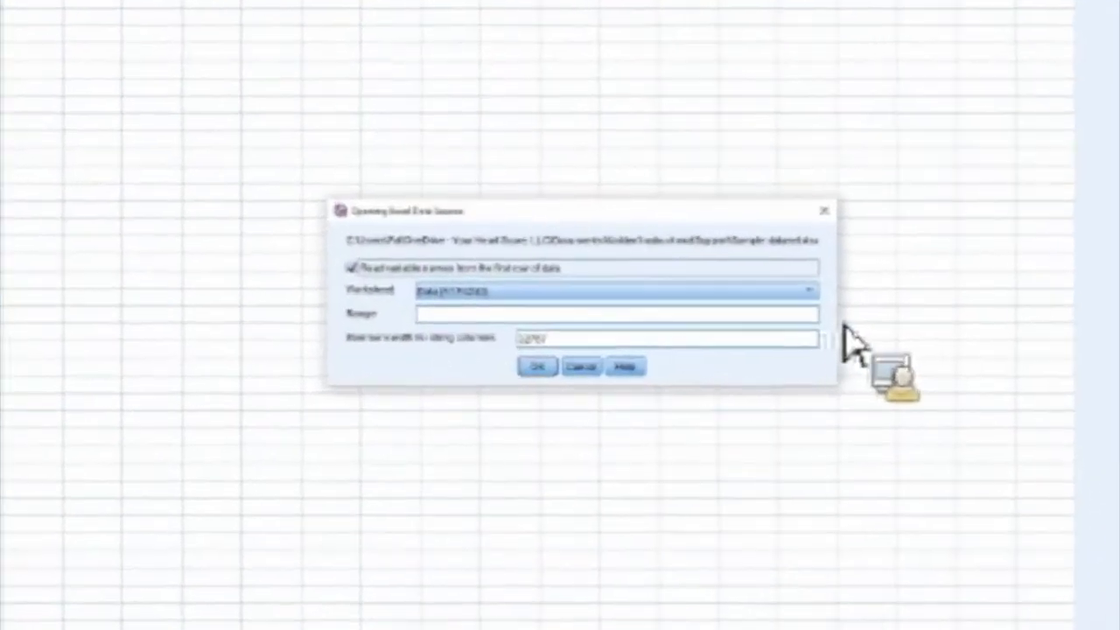
left_click(812, 290)
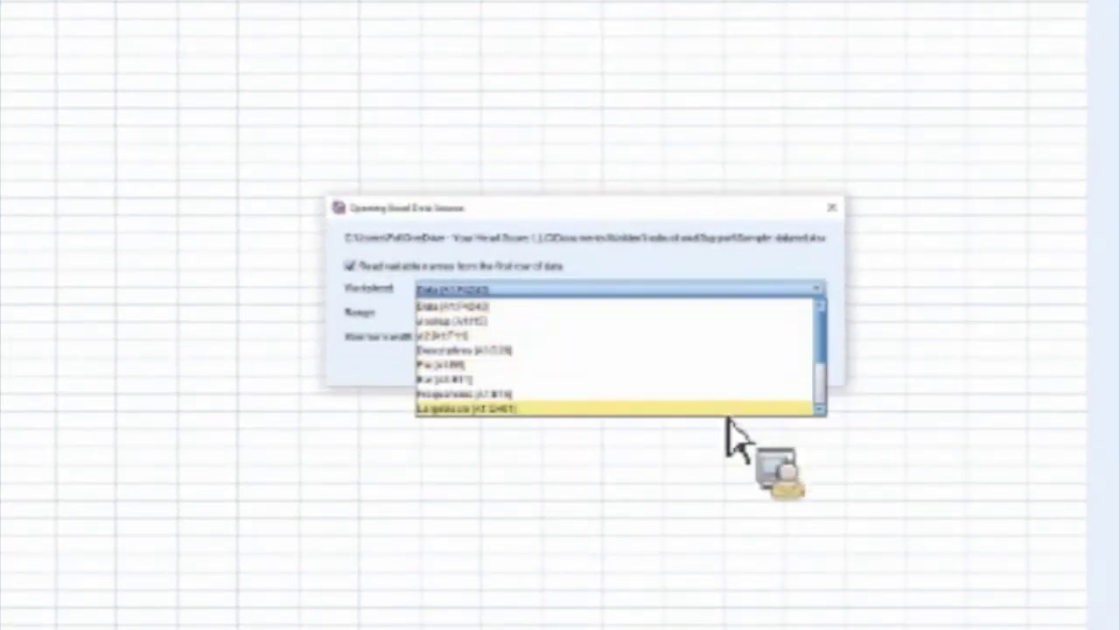
left_click(597, 321)
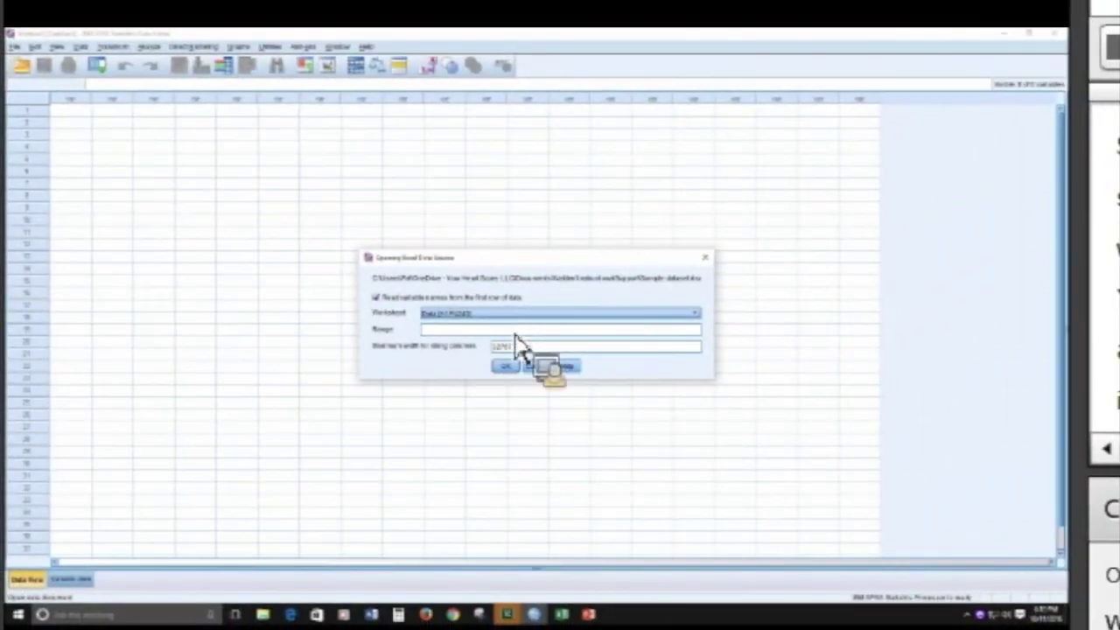
left_click(507, 367)
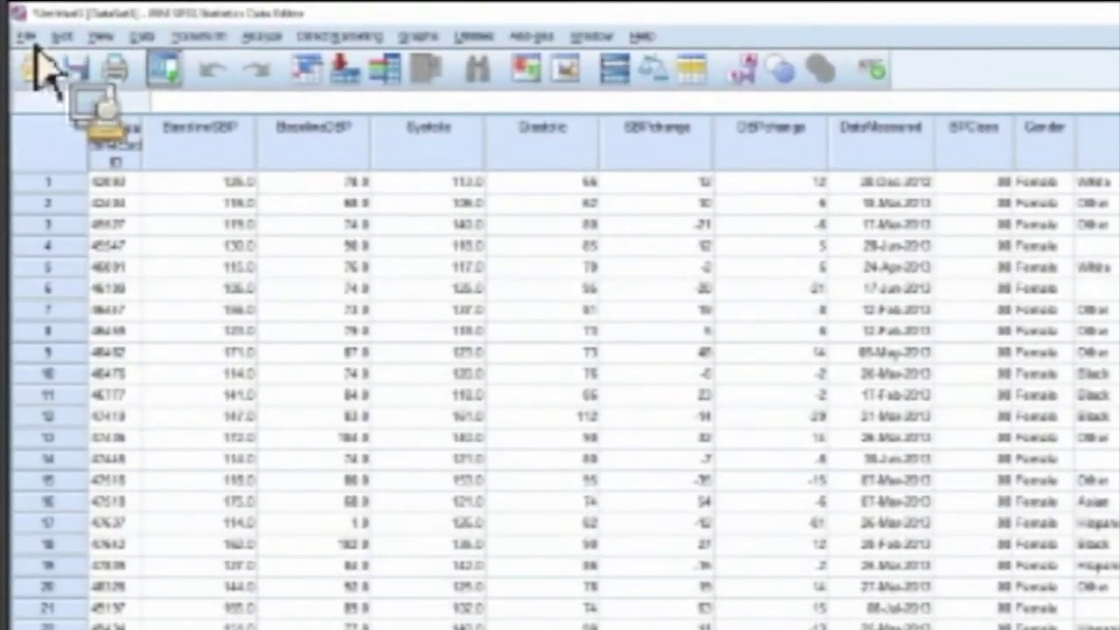
Use Save As with type SPSS Statistics (*.sav) and save the file into the Desktop folder
left_click(31, 38)
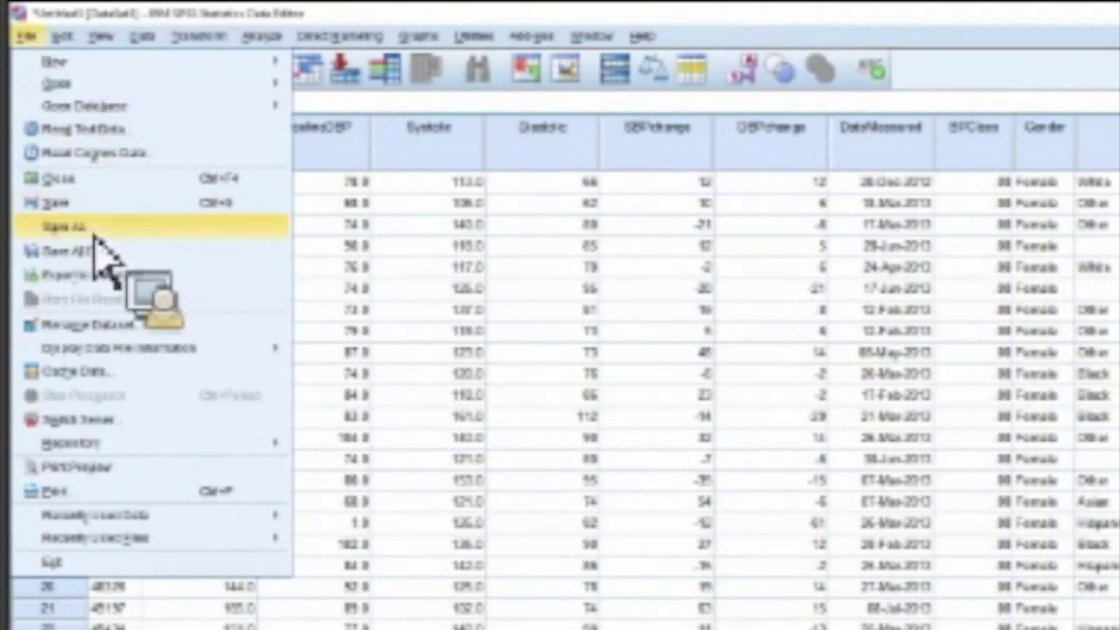
left_click(125, 227)
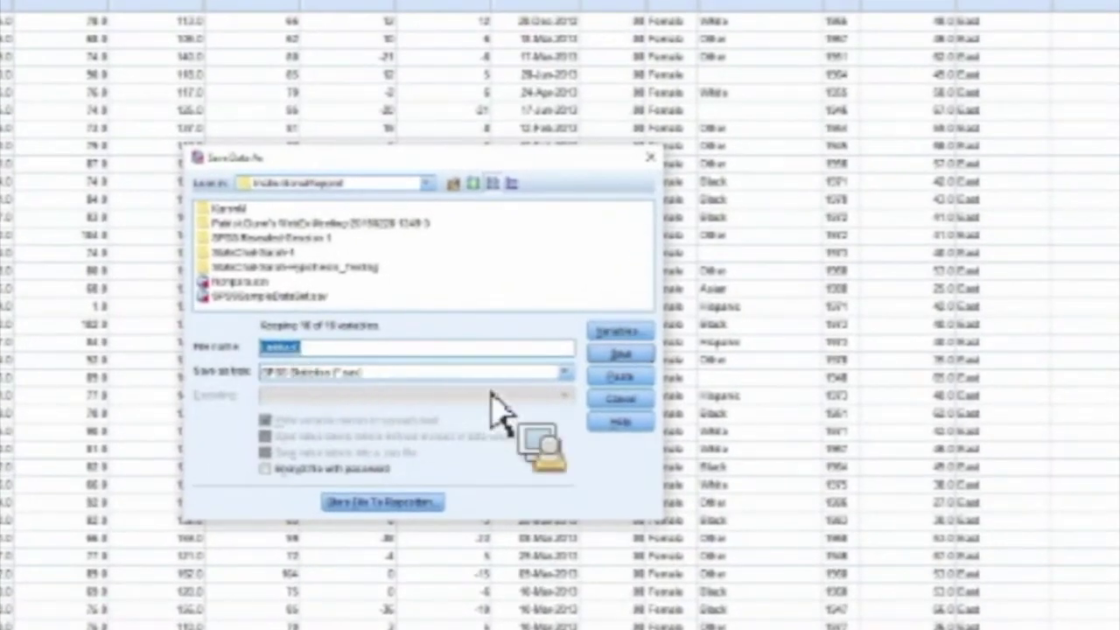
left_click(564, 373)
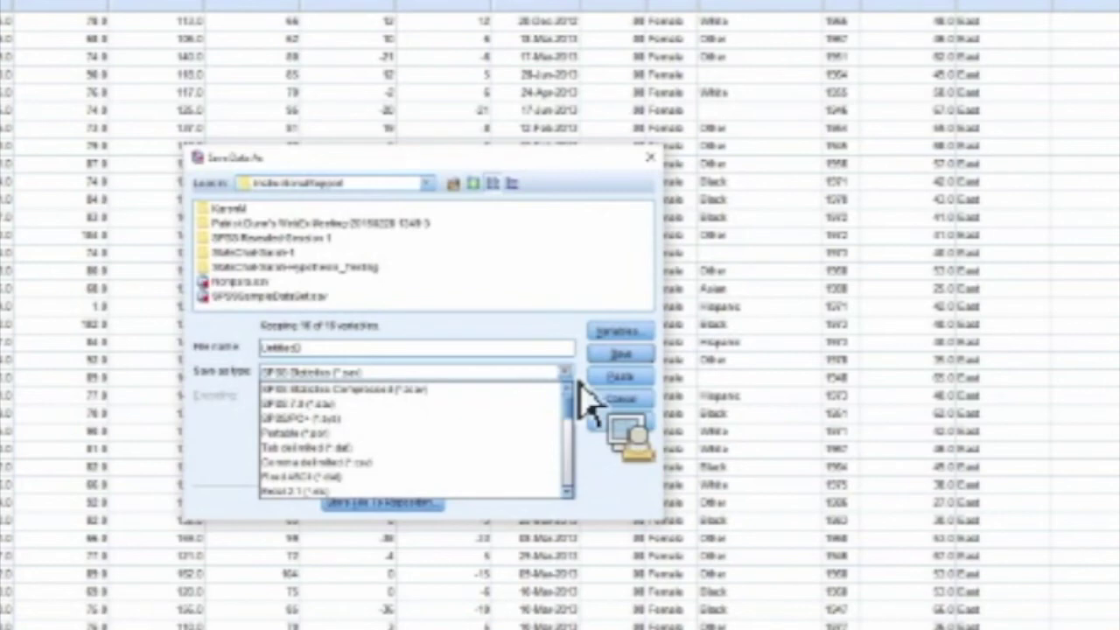
left_click(564, 372)
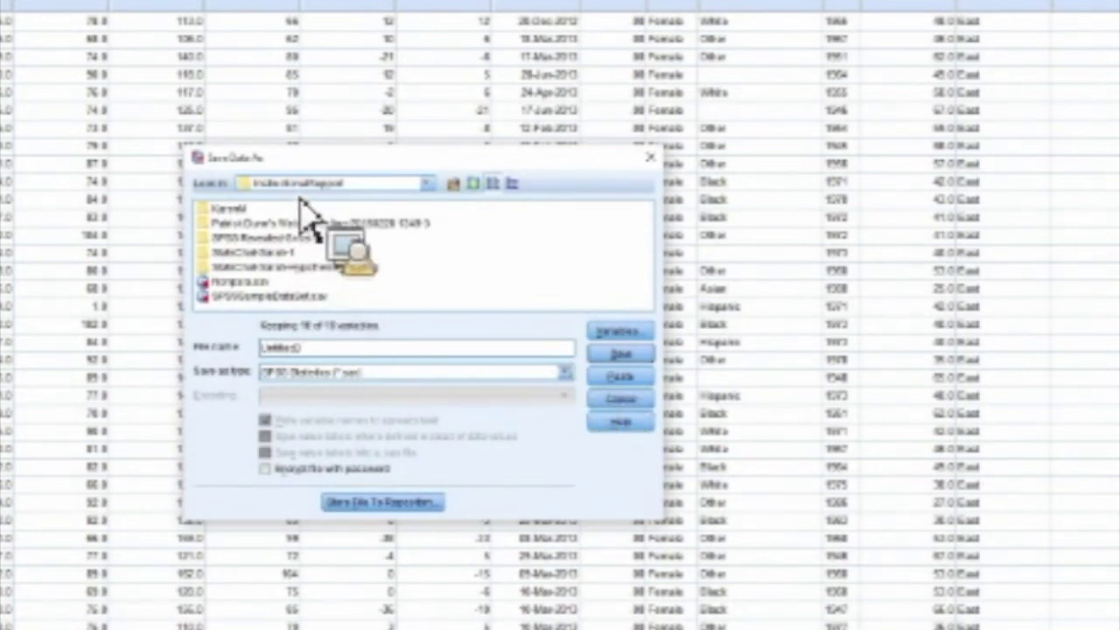
left_click(427, 183)
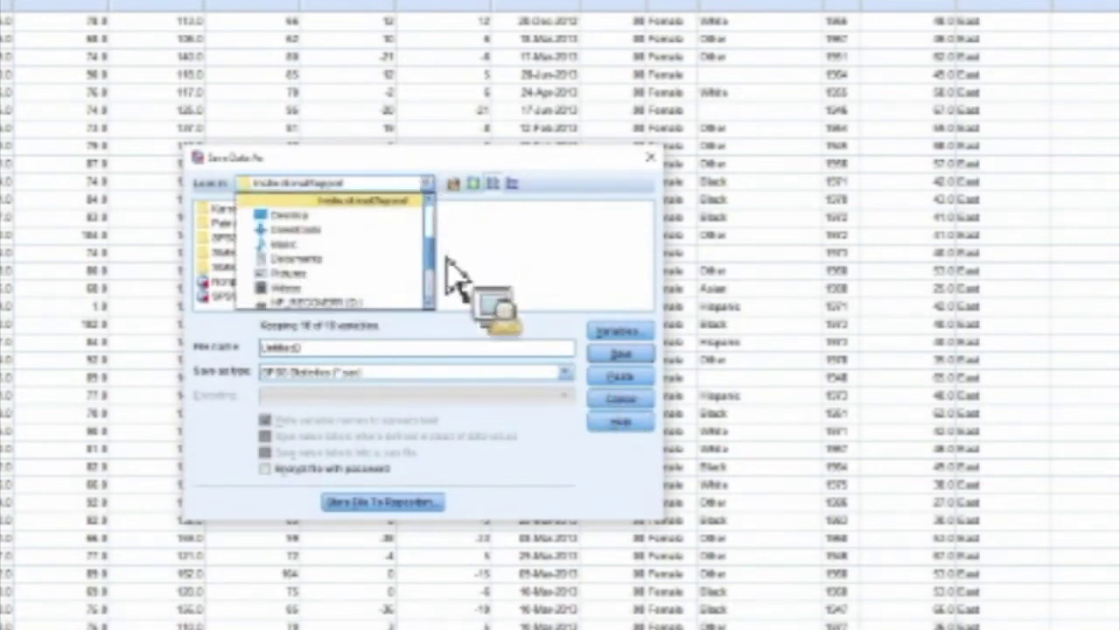
scroll(446, 254, "up", 2)
scroll(445, 251, "down", 1)
left_click(358, 235)
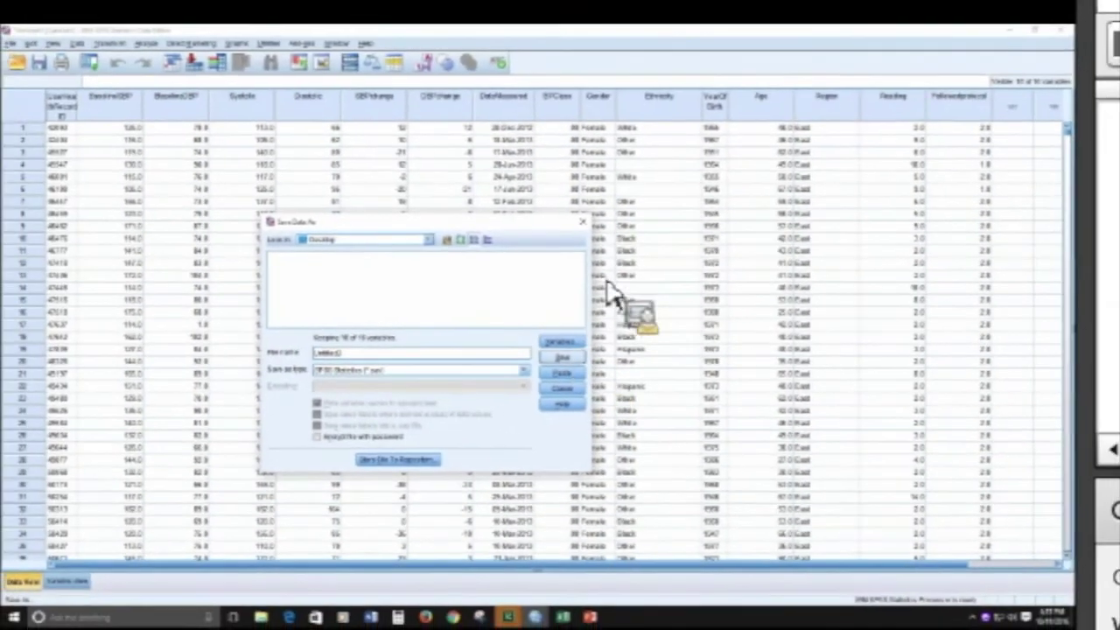
left_click(584, 357)
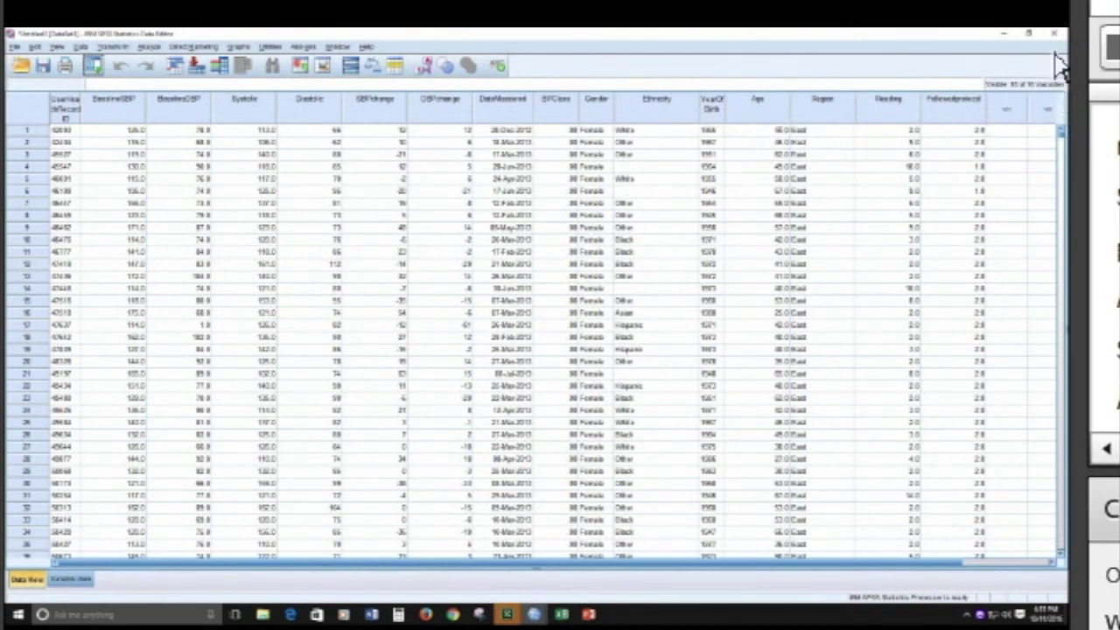
Close the imported Untitled dataset window and answer the save-changes prompt
left_click(1056, 35)
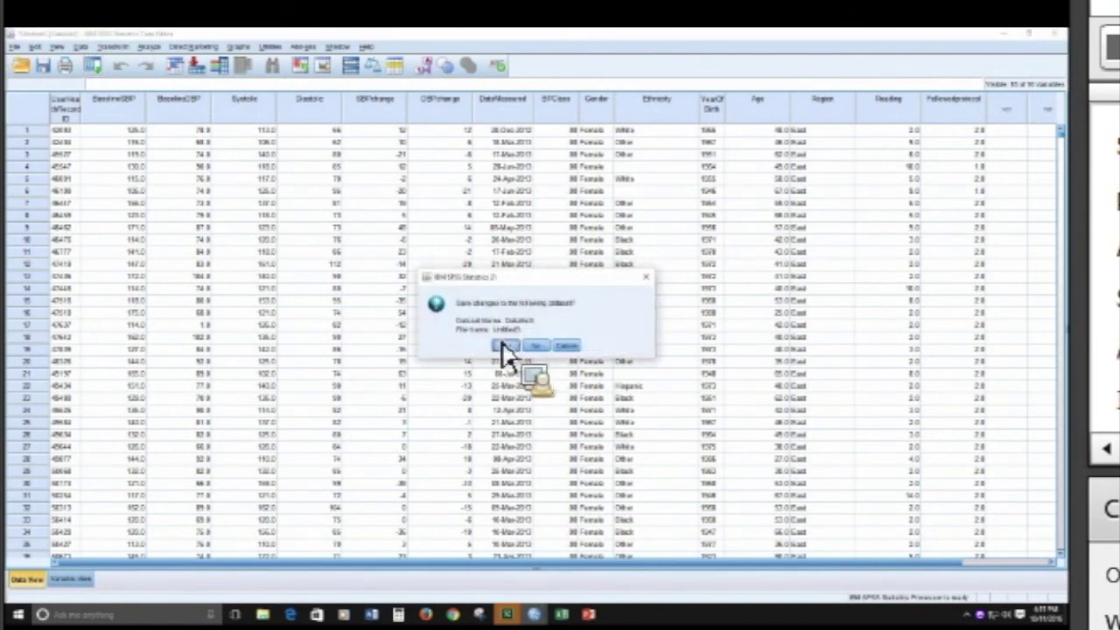
left_click(536, 345)
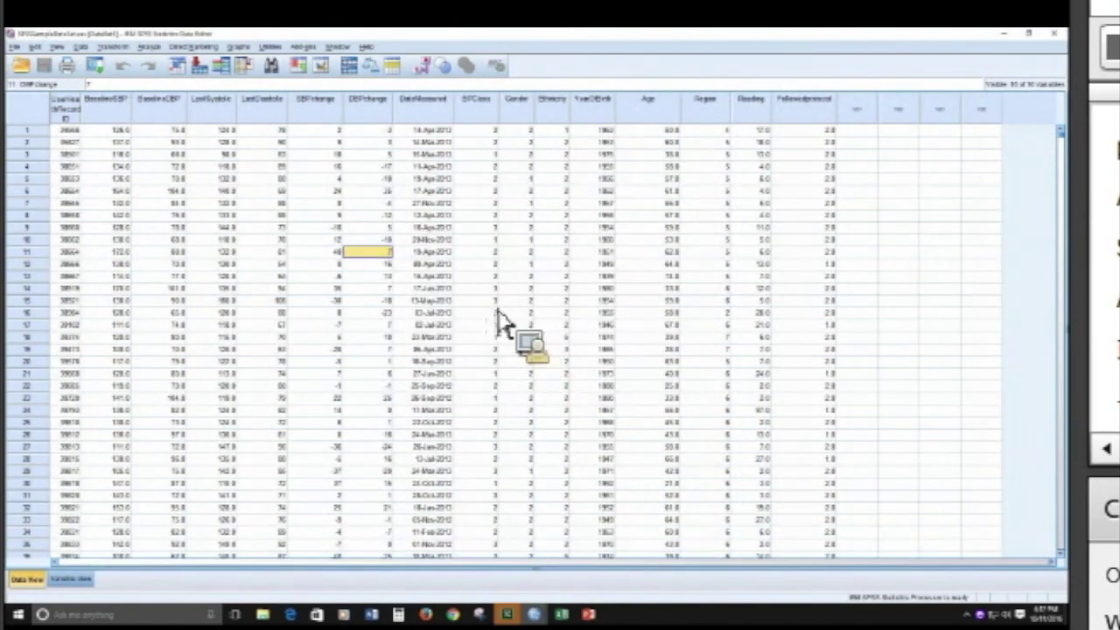